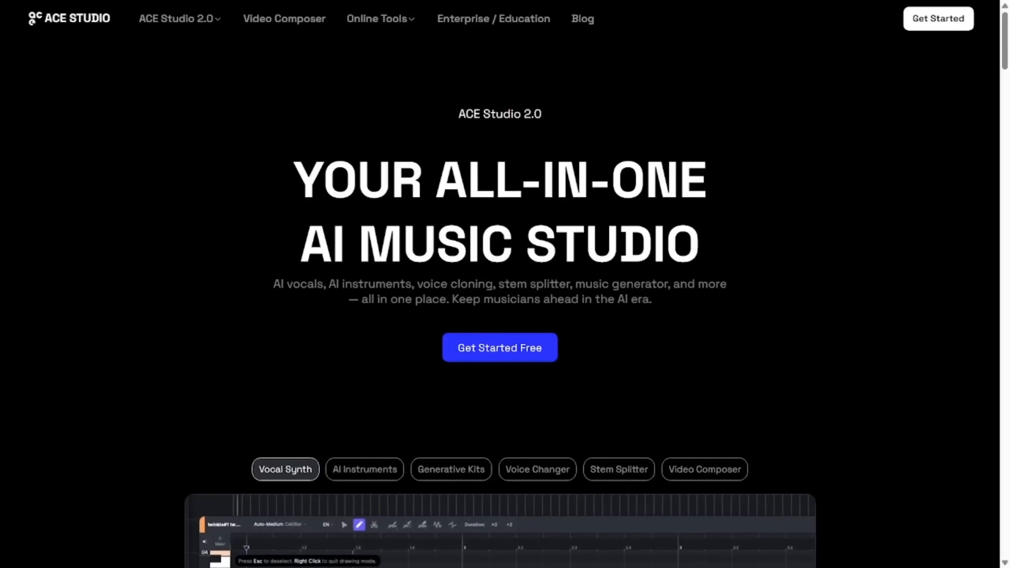
Look through the ACE Studio site's feature overview and view the Video Composer introduction video in full screen.
scroll(499, 279, down, 10)
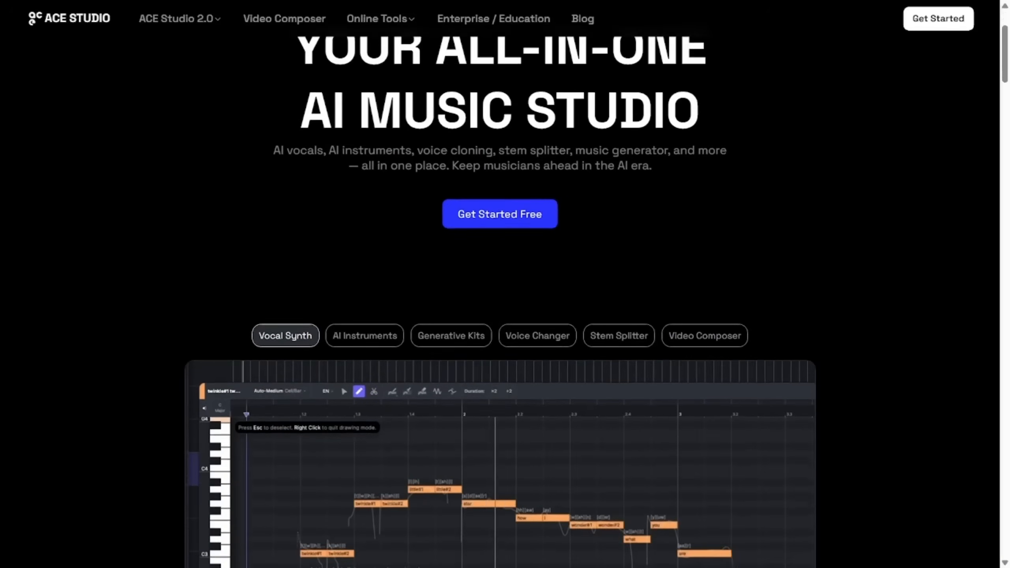
scroll(500, 279, down, 10)
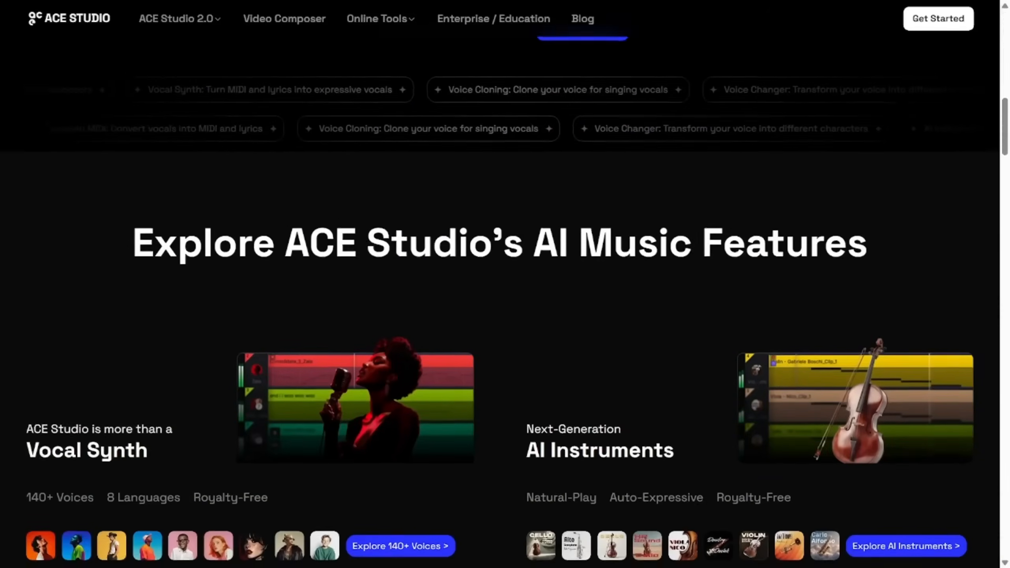
scroll(500, 278, down, 15)
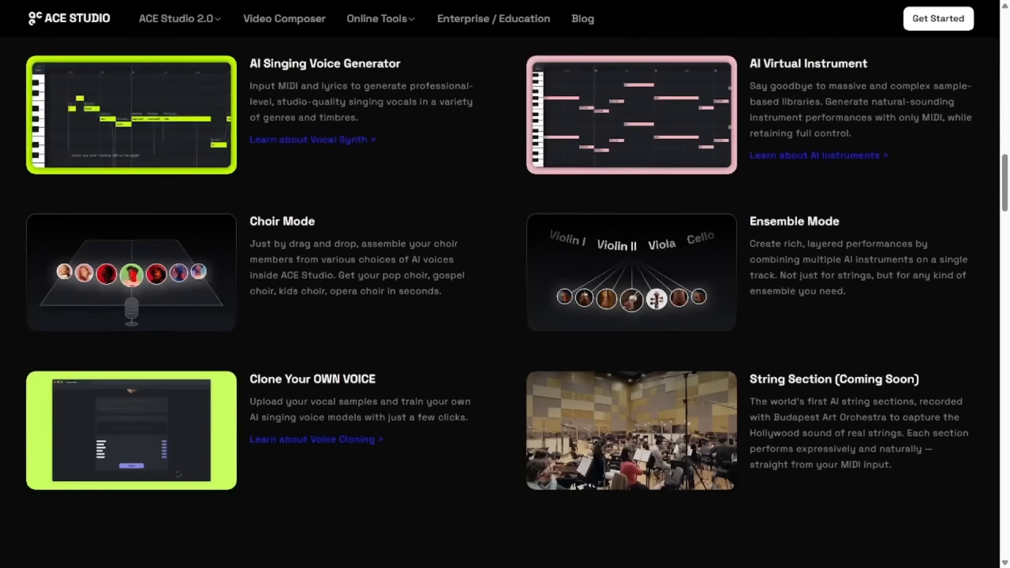
scroll(500, 278, down, 12)
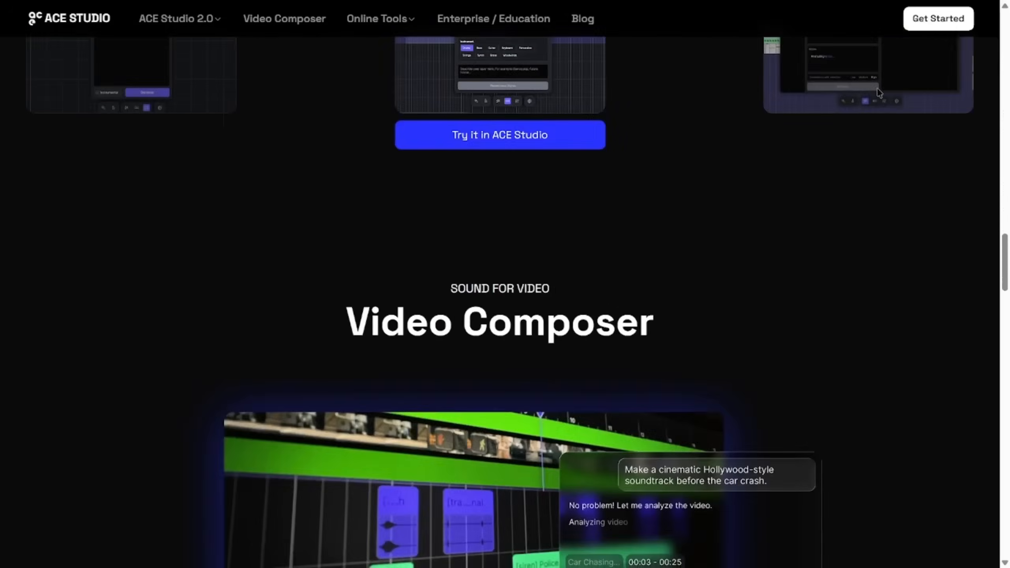
scroll(500, 279, down, 16)
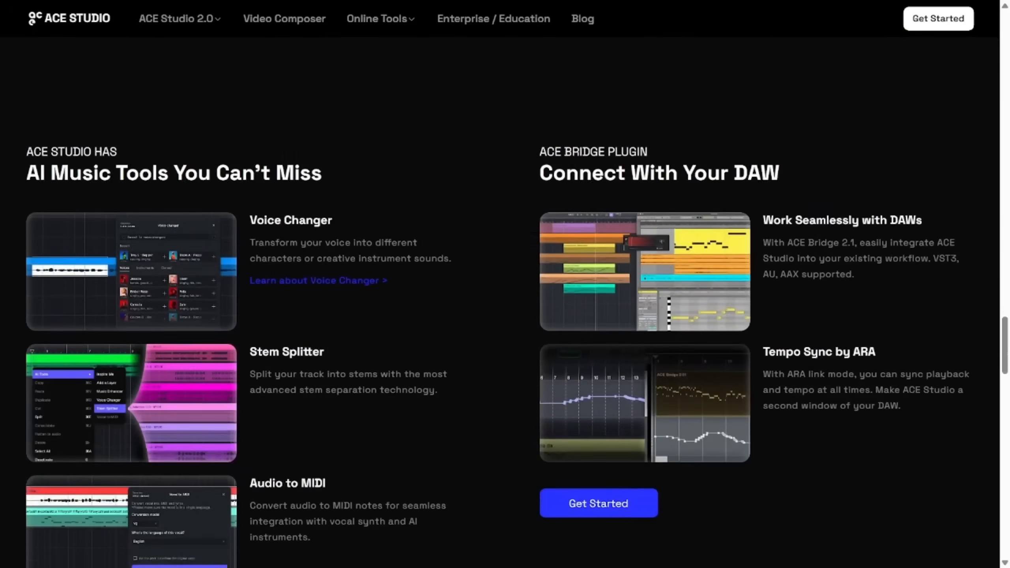
scroll(499, 279, down, 5)
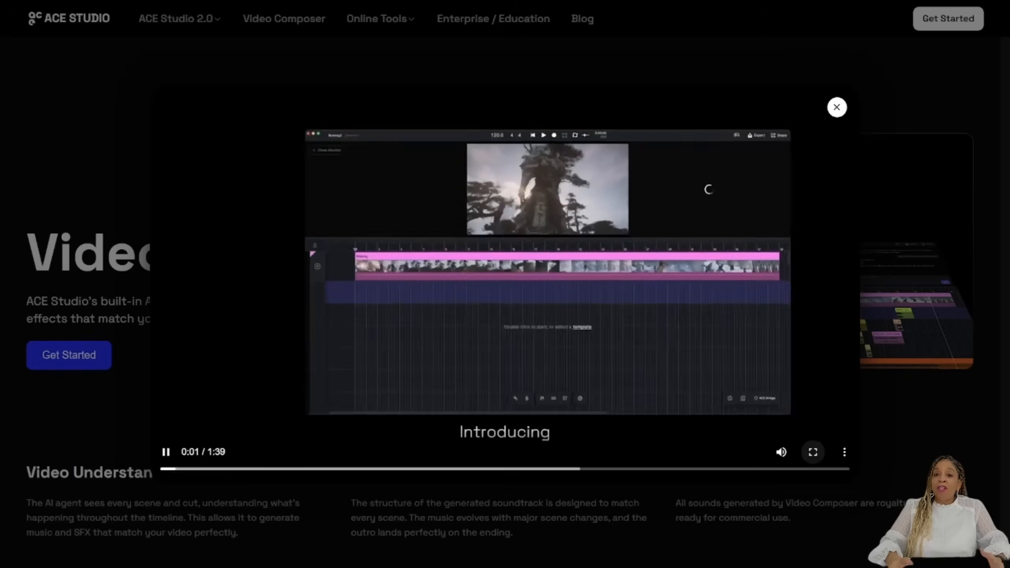
click(813, 452)
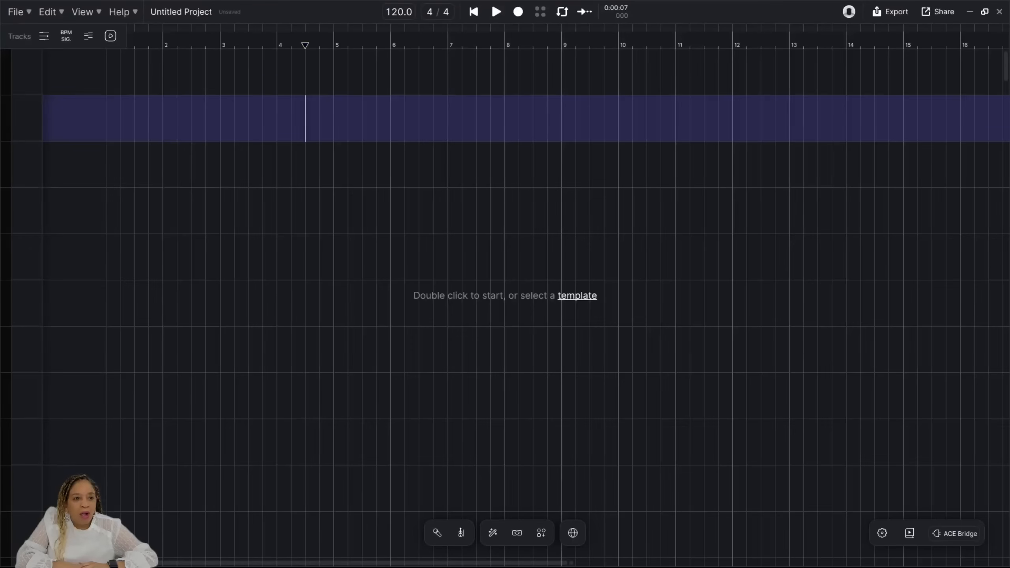
Import RDR2 SR.mp4 and generate music with "Old western music that feels cold, which will add to the snowy background of this scene".
click(19, 12)
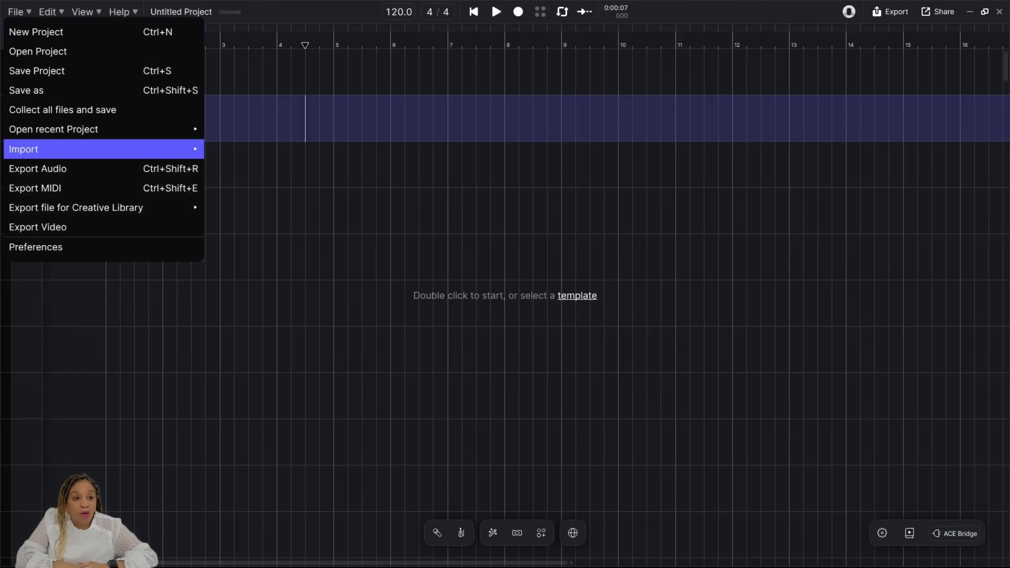
mouse_move(99, 149)
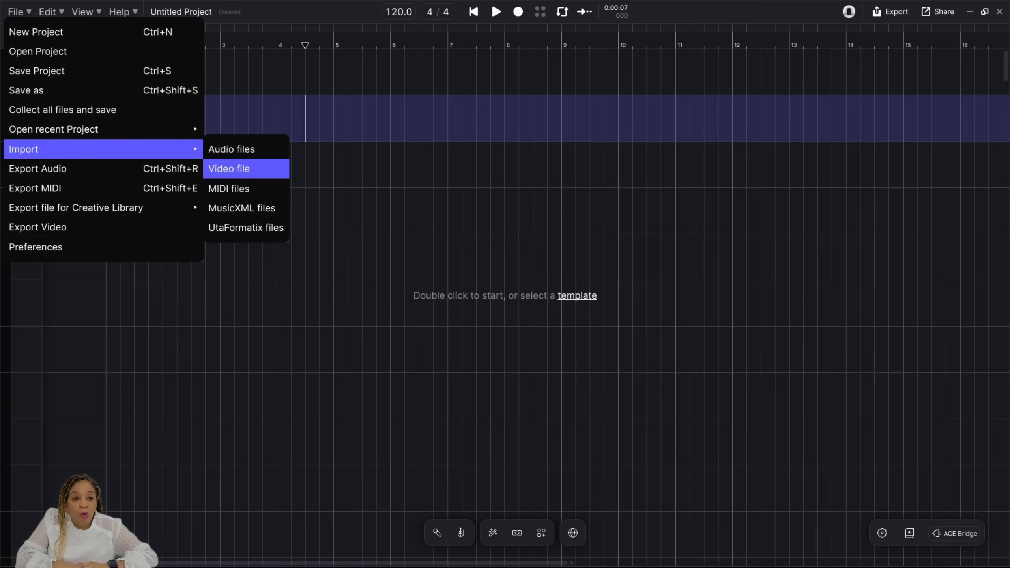
click(229, 168)
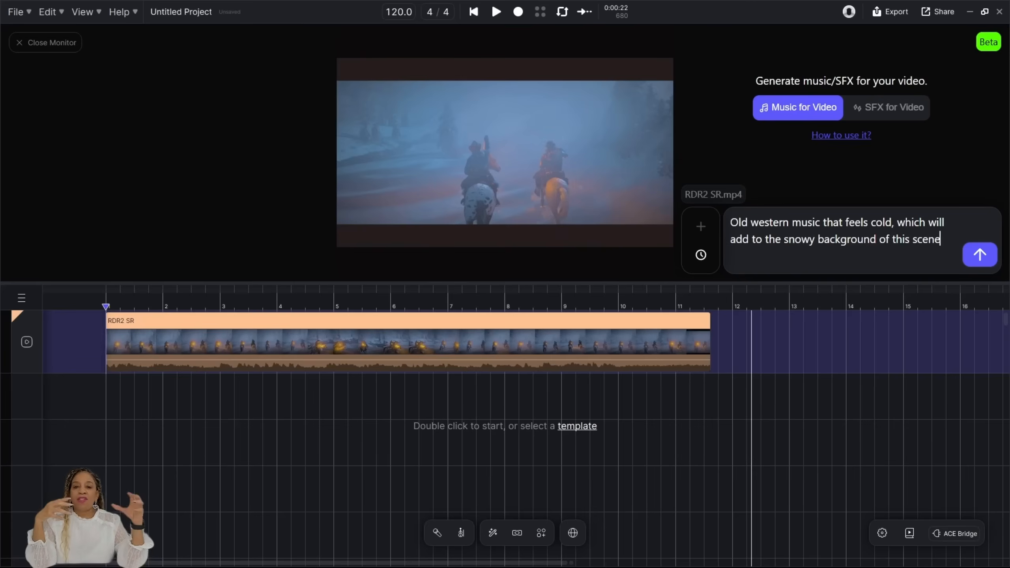
key(Return)
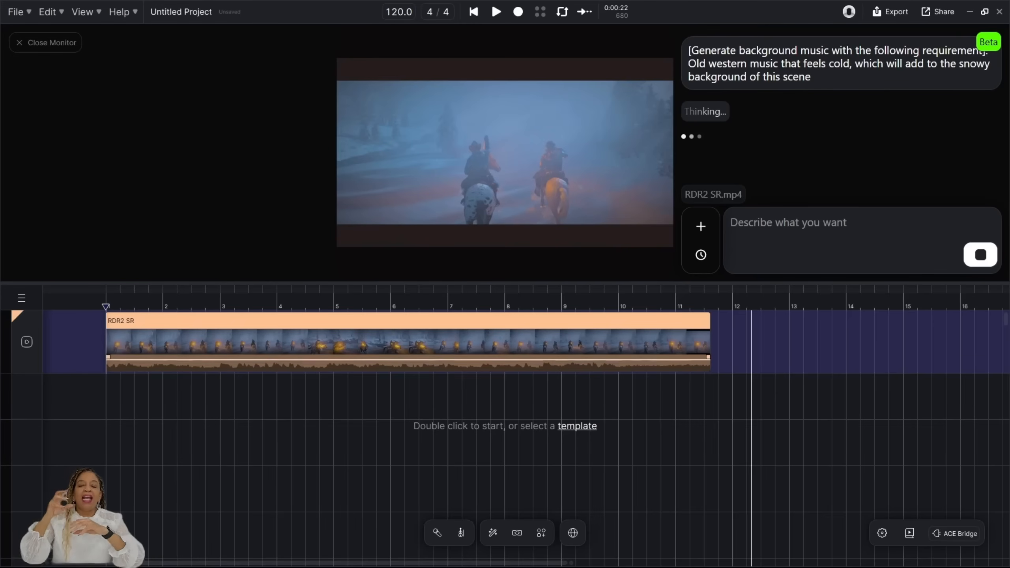
Extract the RDR2 SR video clip's audio onto its own track and return the playhead to the start.
right_click(113, 334)
click(150, 347)
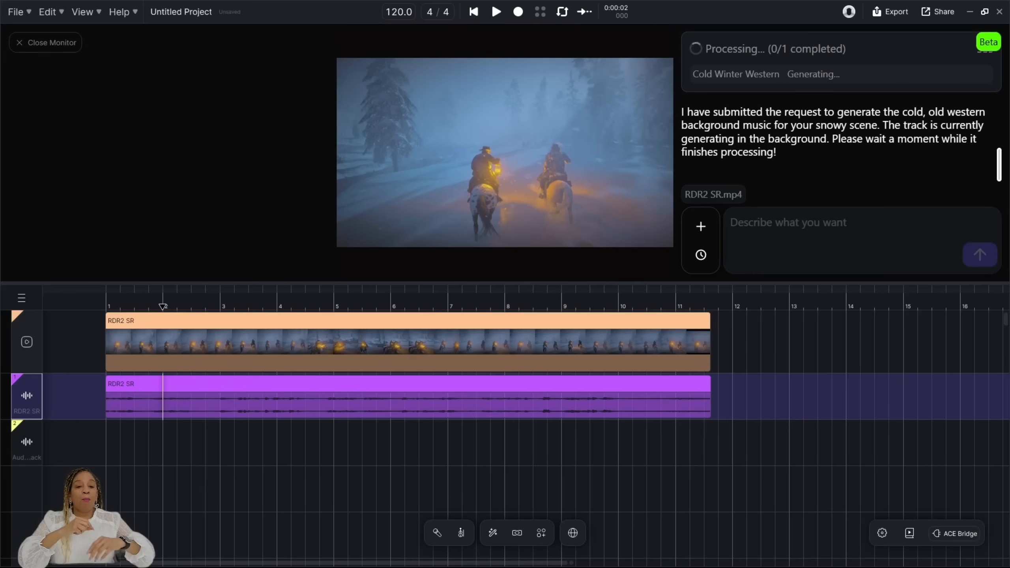
scroll(525, 425, right, 1)
drag(159, 306, 103, 306)
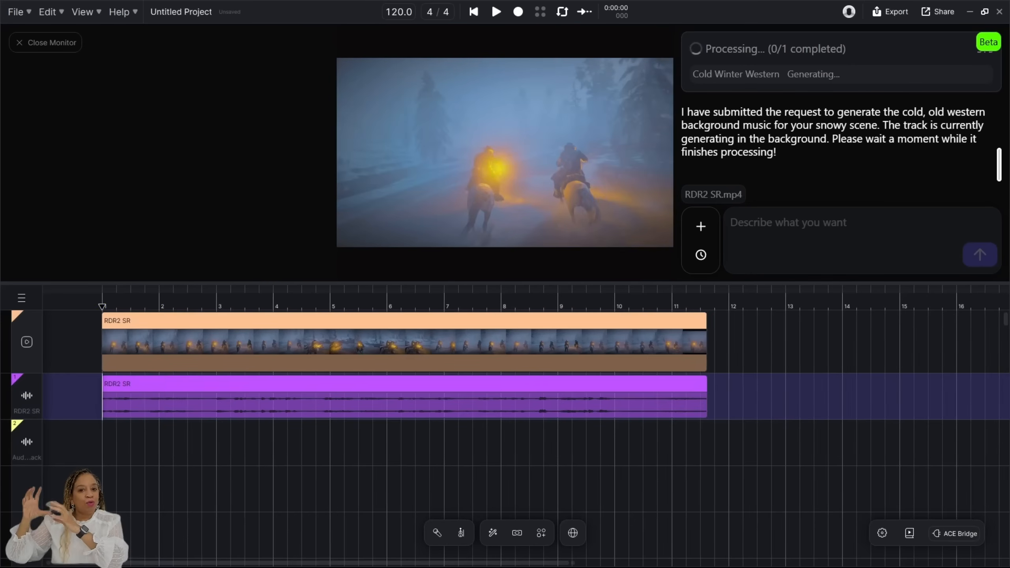
Split the extracted RDR2 SR audio clip with Stem Splitter using the Basic: Vocal + Instrumental option.
right_click(129, 406)
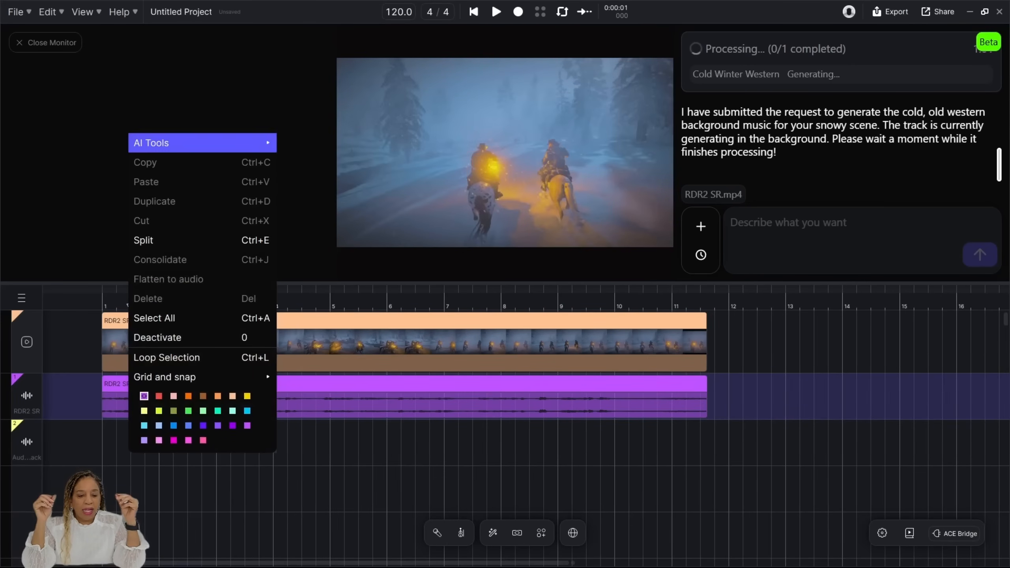
mouse_move(202, 143)
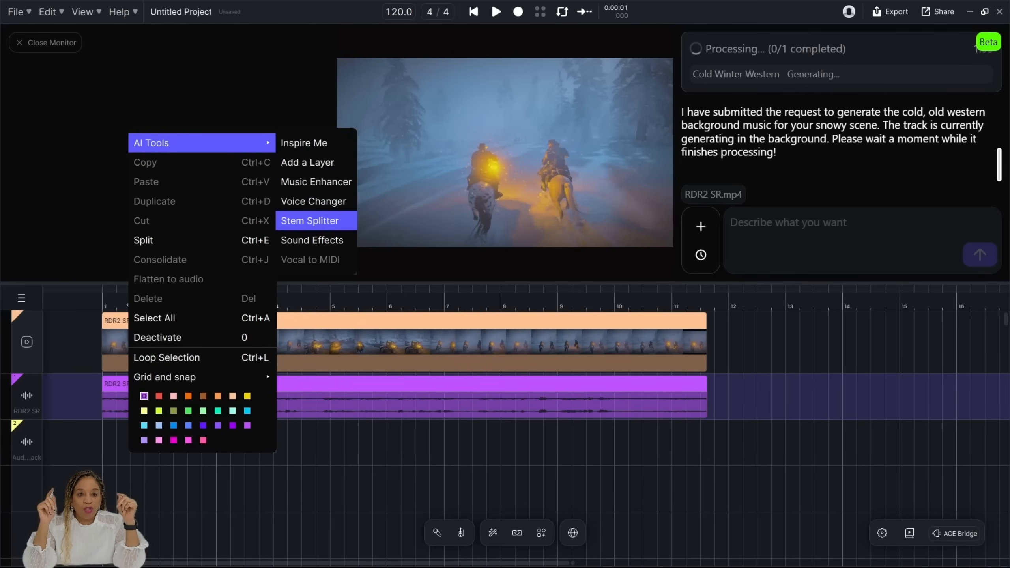
click(310, 221)
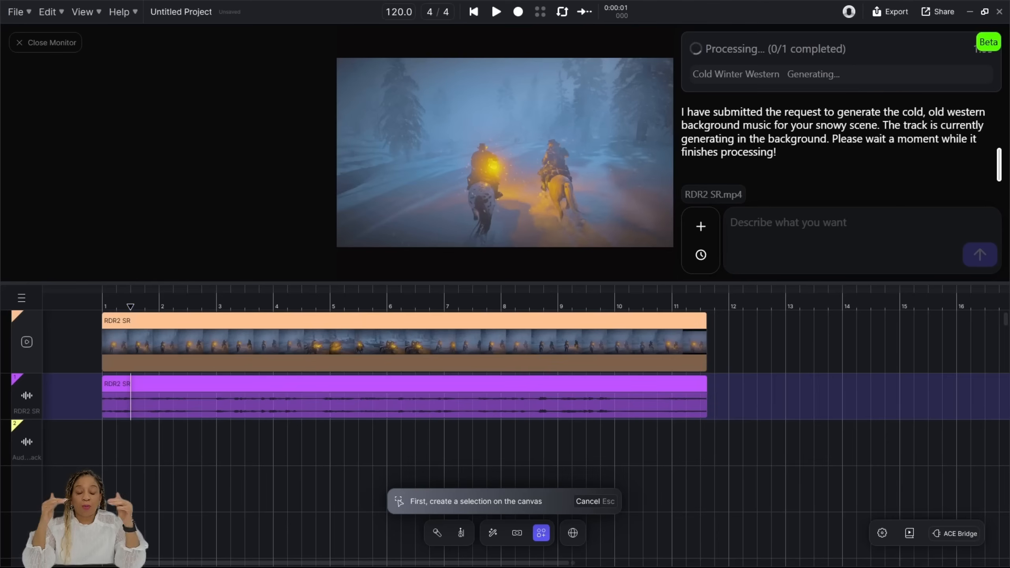
click(404, 384)
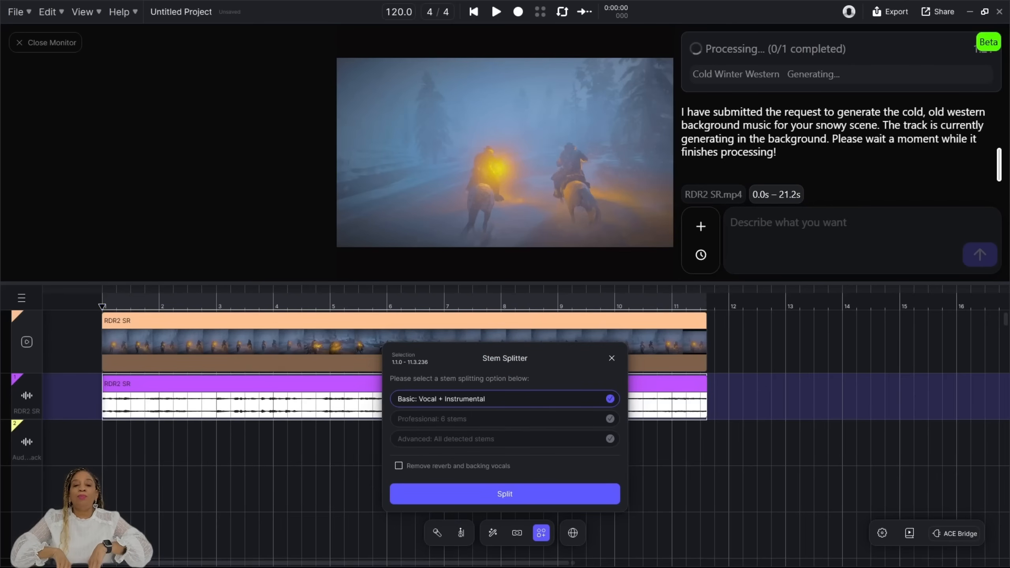
click(505, 494)
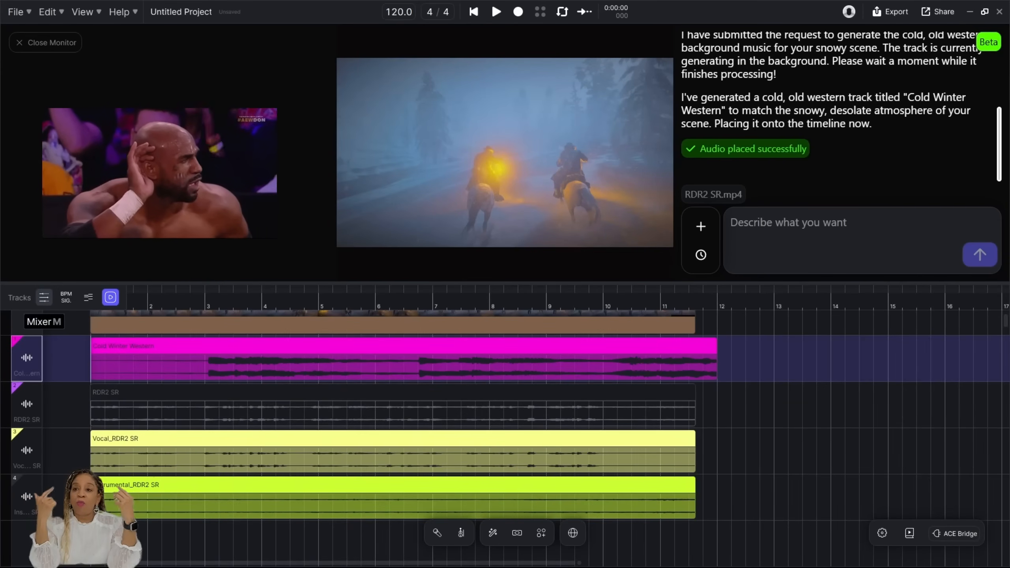
Lower the Cold Winter Western track's volume slightly in the mixer and play back the scene.
click(44, 297)
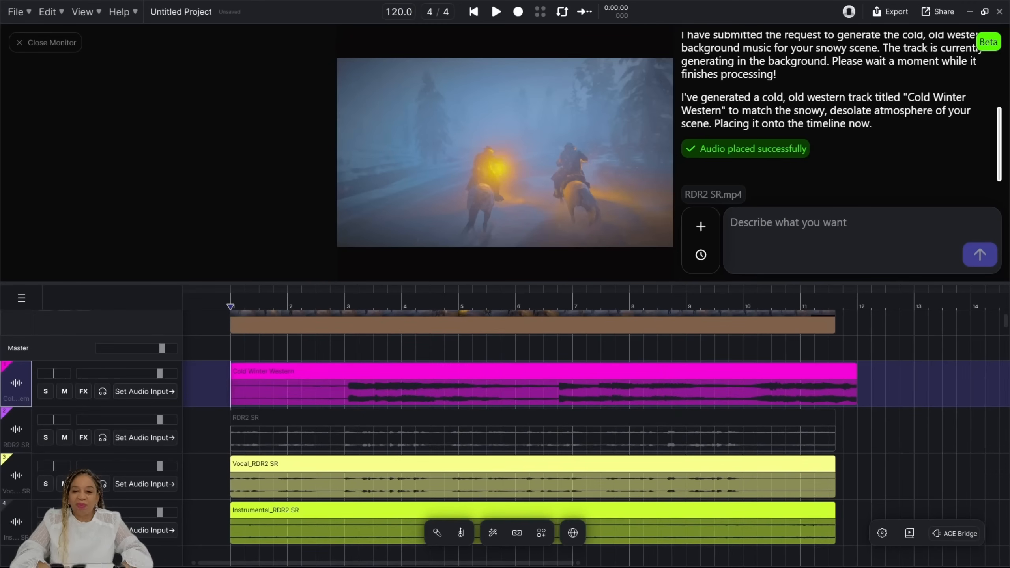
mouse_move(159, 373)
mouse_down()
mouse_move(131, 373)
mouse_move(148, 373)
mouse_up()
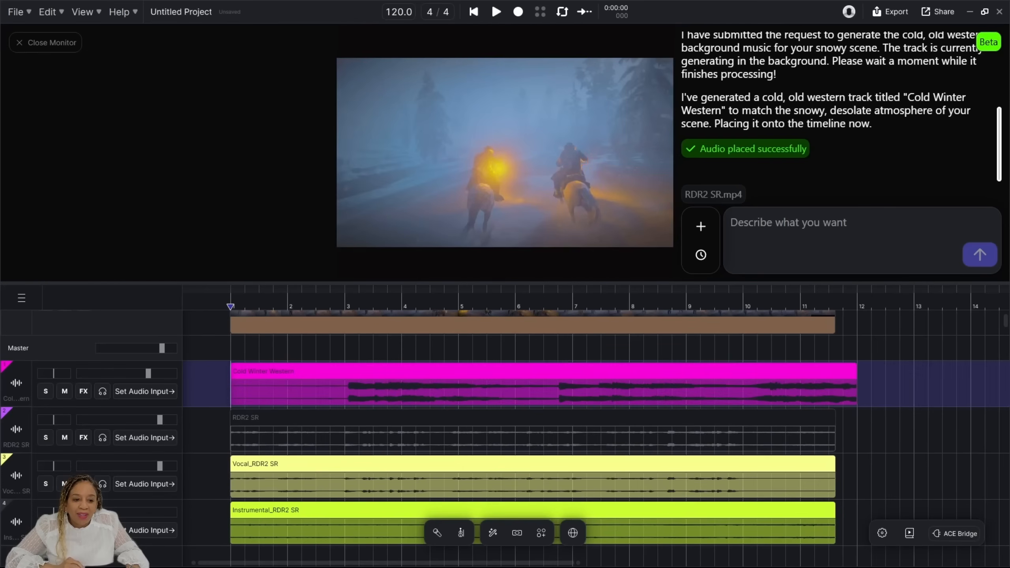
key(space)
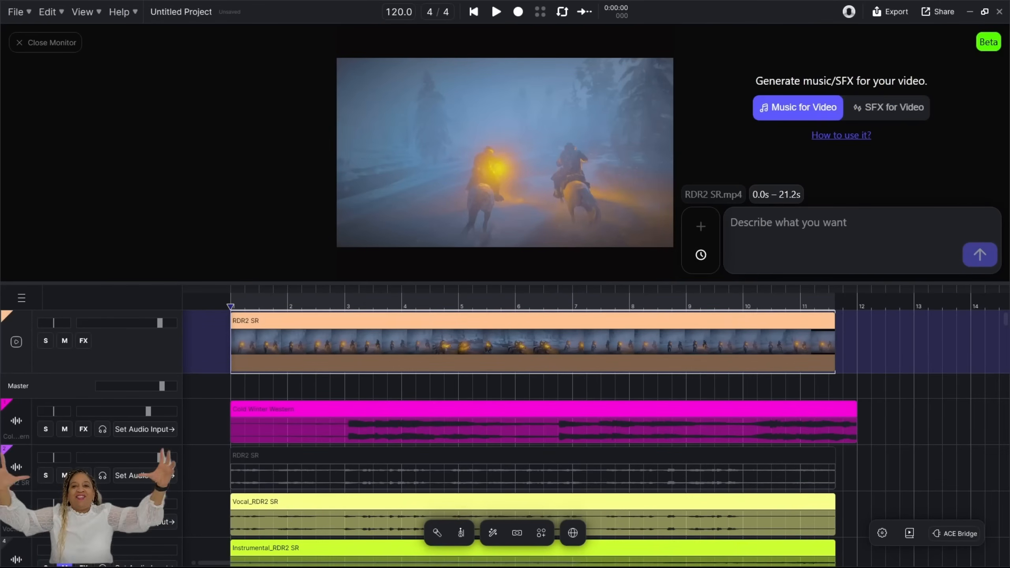
Generate SFX for the RDR2 SR video with the prompt "horse trotting in snow sound effect for the sound of the movement".
click(888, 107)
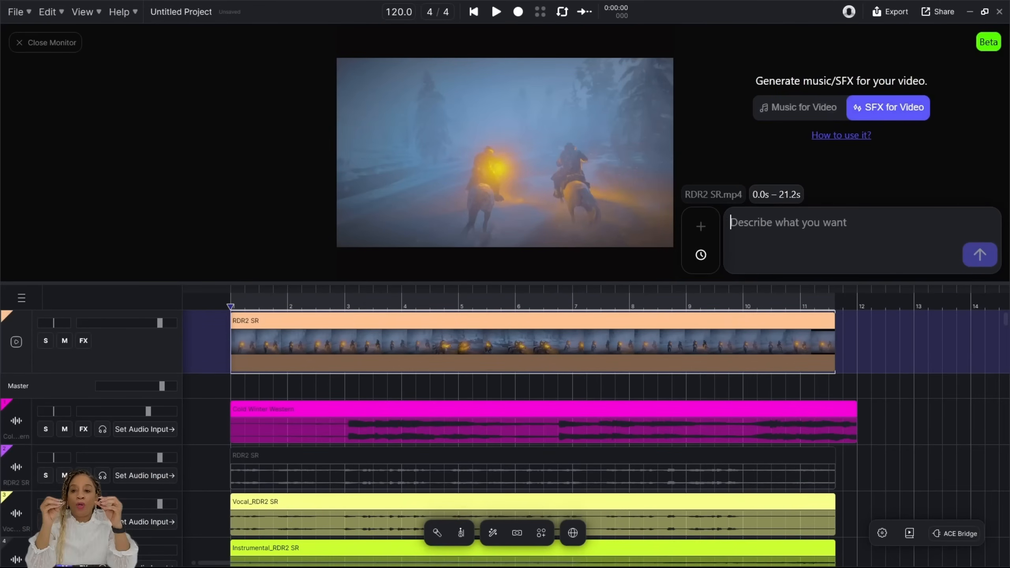
text(hd)
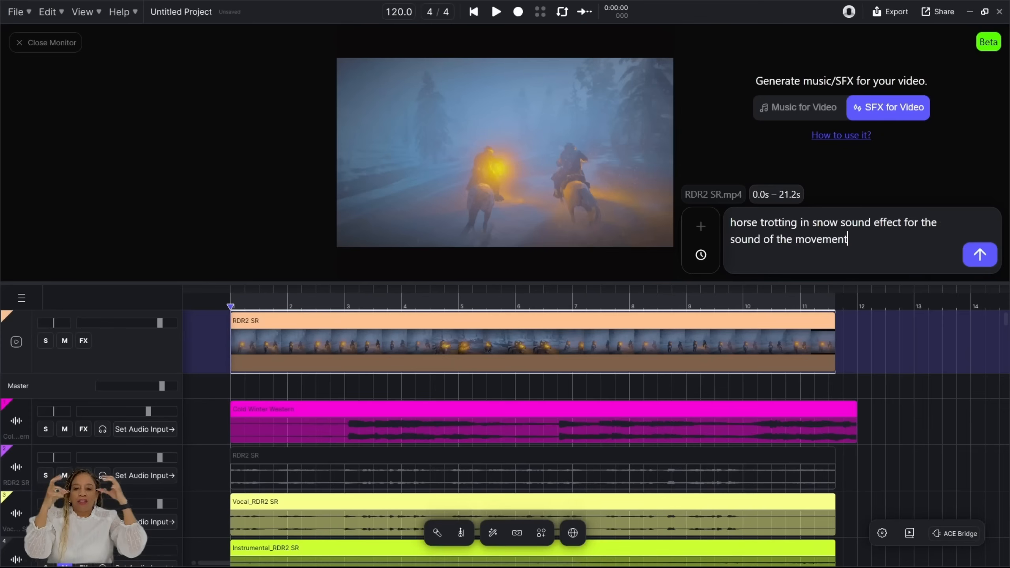
key(Return)
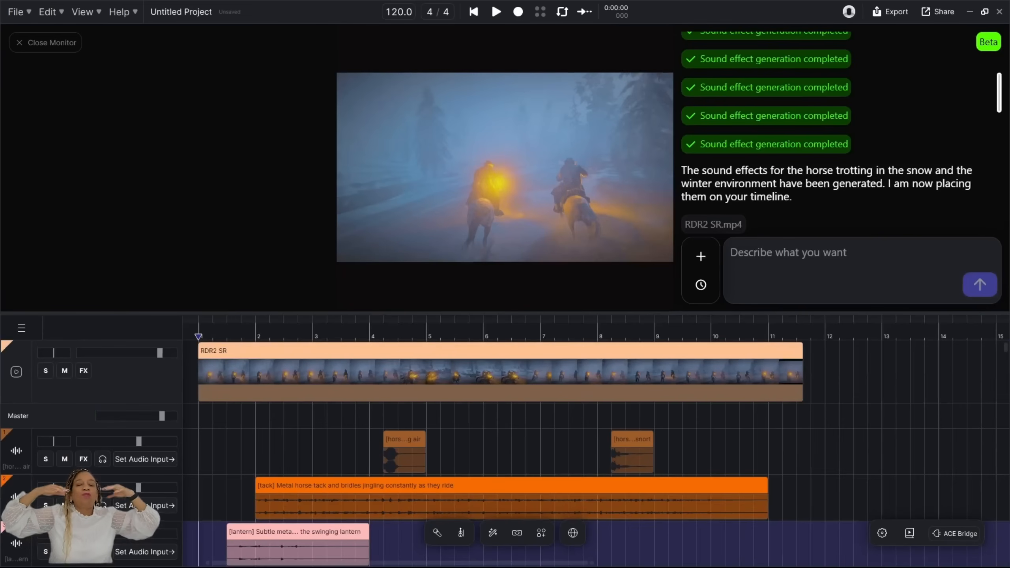
Play back the scene and look over the generated sound effect tracks on the timeline.
key(space)
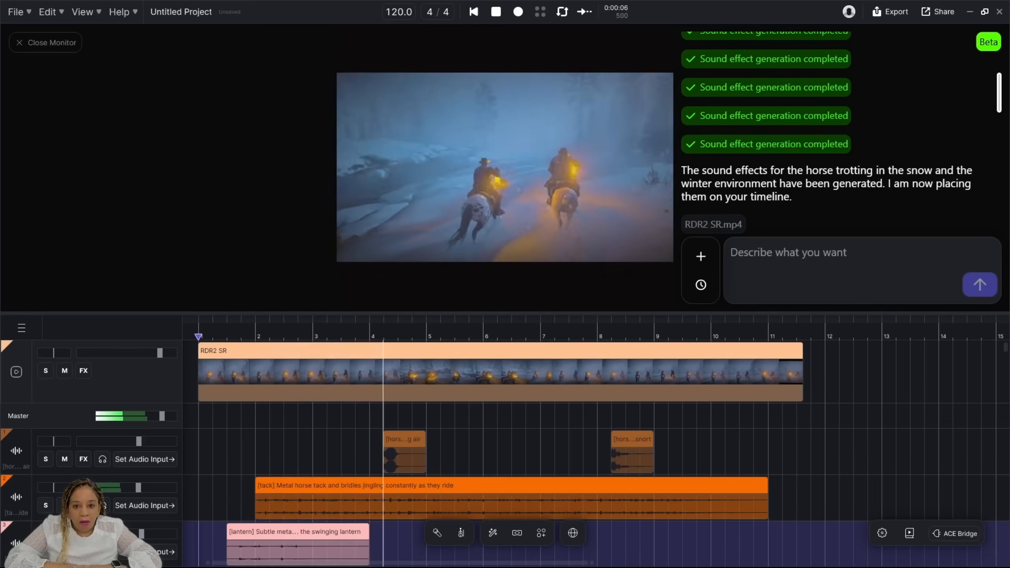
scroll(597, 454, down, 2)
scroll(596, 454, down, 5)
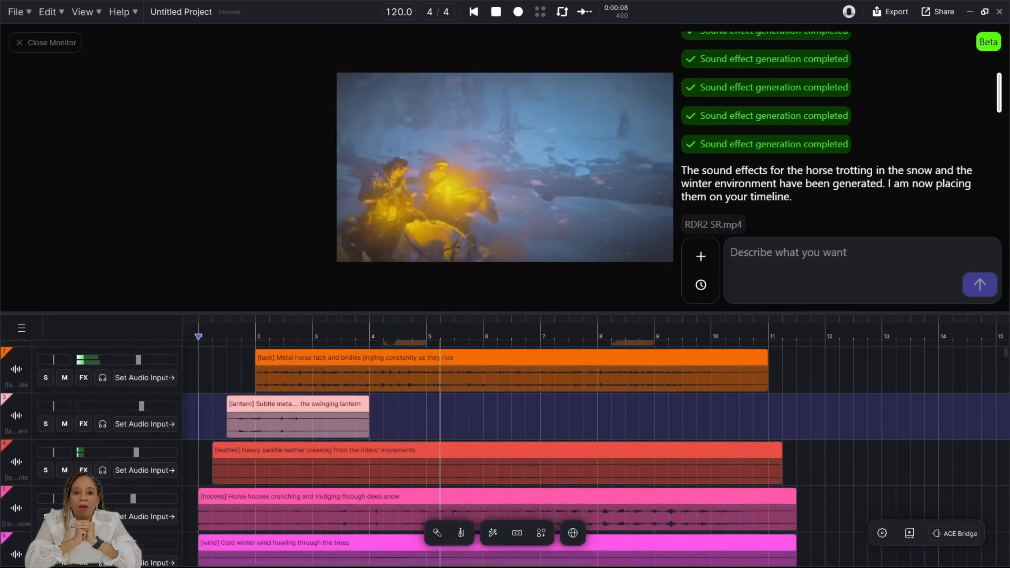
scroll(596, 454, down, 3)
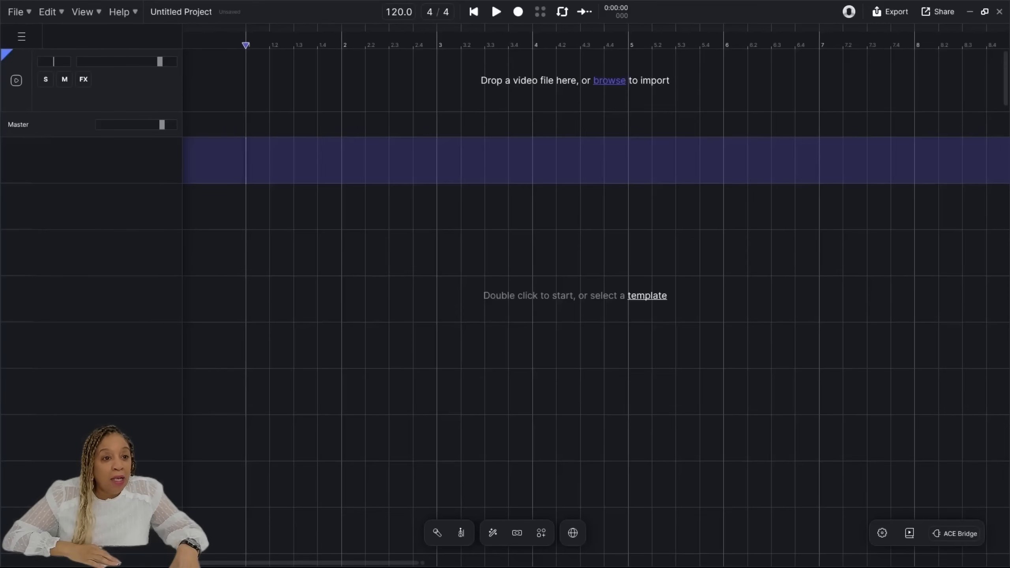
Import the JSRF SR.mp4 video file into the new empty project.
click(19, 12)
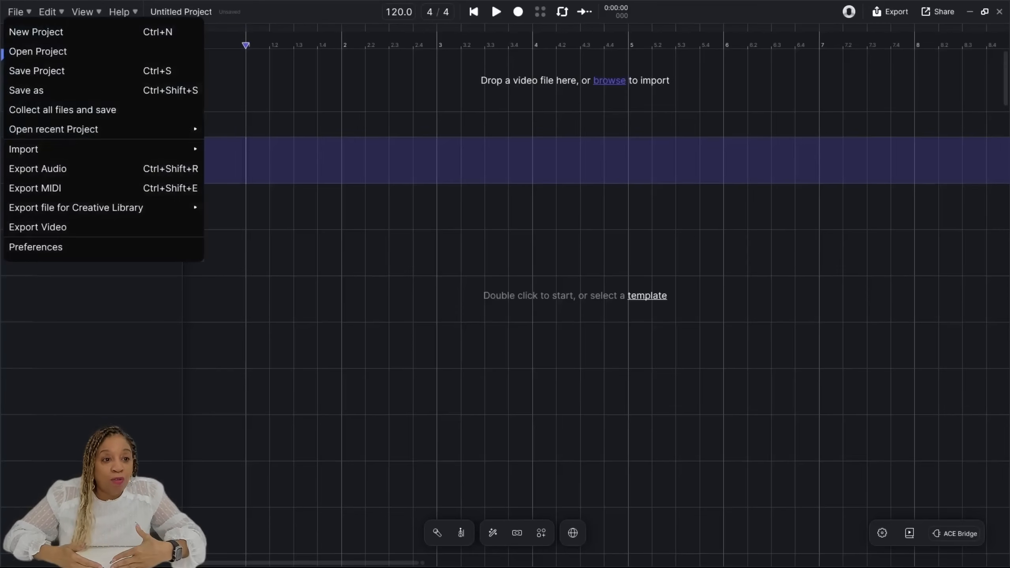
mouse_move(104, 149)
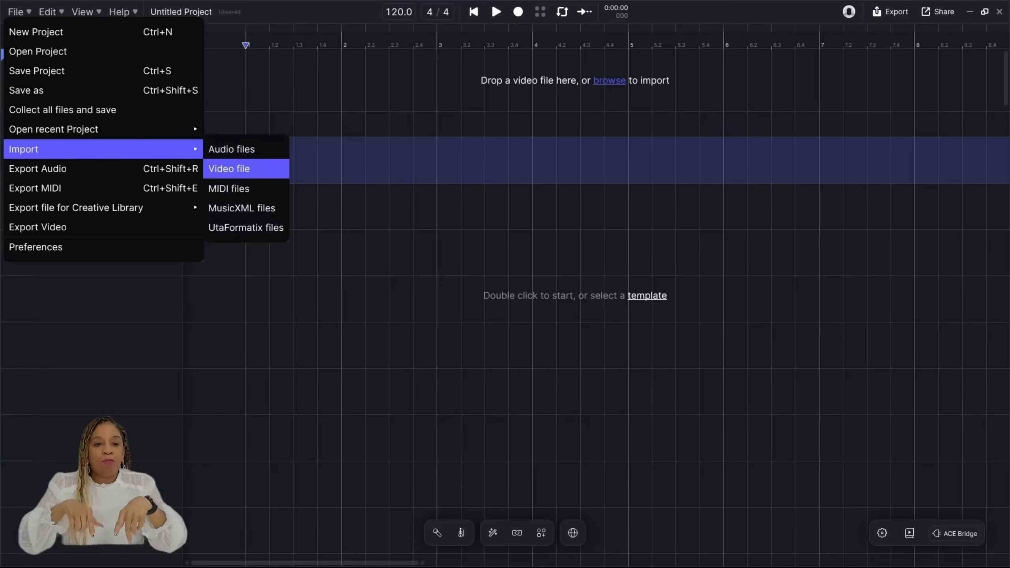
click(229, 168)
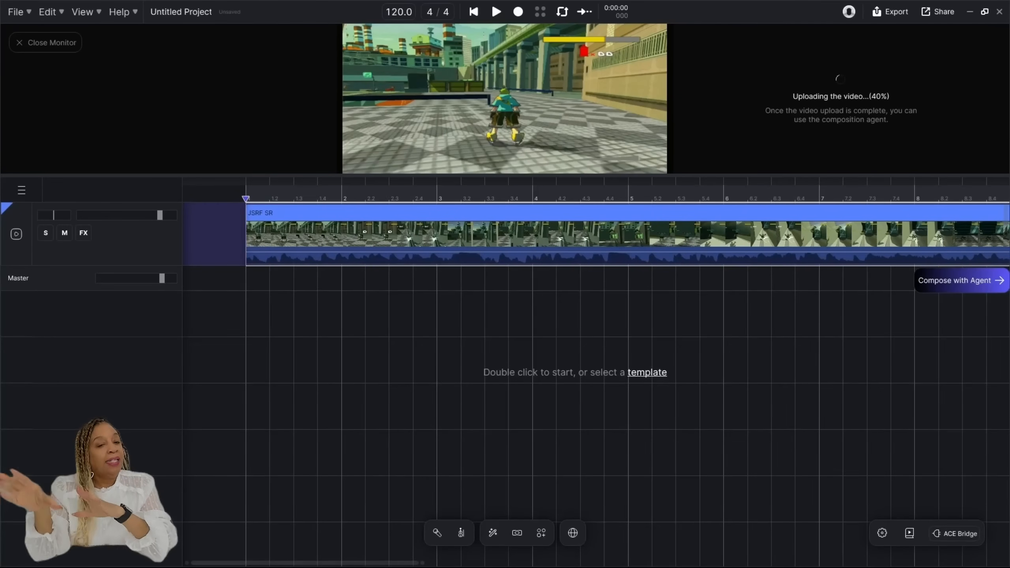
Enlarge the video monitor area and play the JSRF SR clip.
drag(505, 175, 505, 228)
key(space)
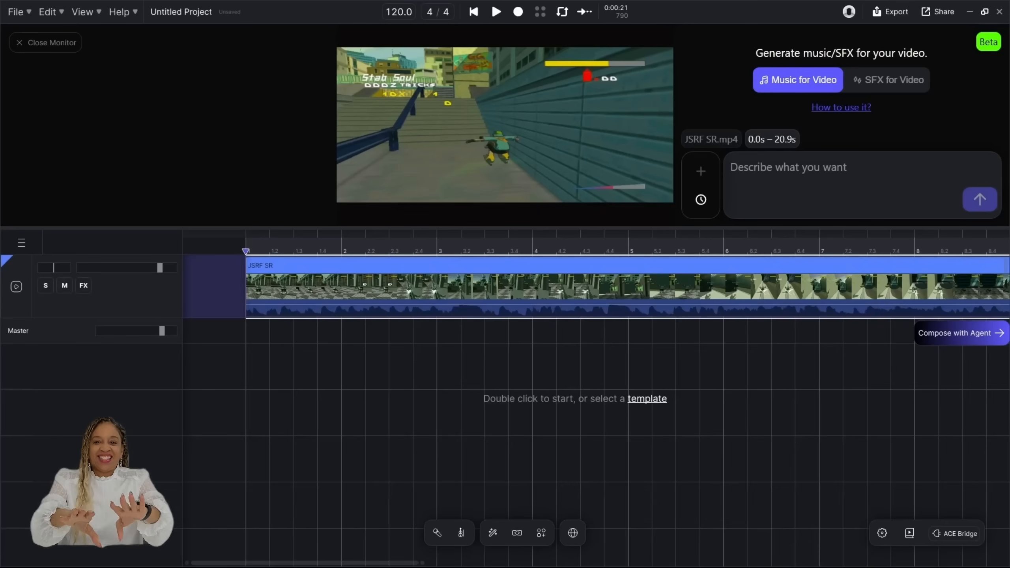
Write the music prompt "Can I get fun energetic music to rollerblade to. It needs to make the viewer want to jump with the character.".
text(Can I get fun energetic music to rollerbalde to.)
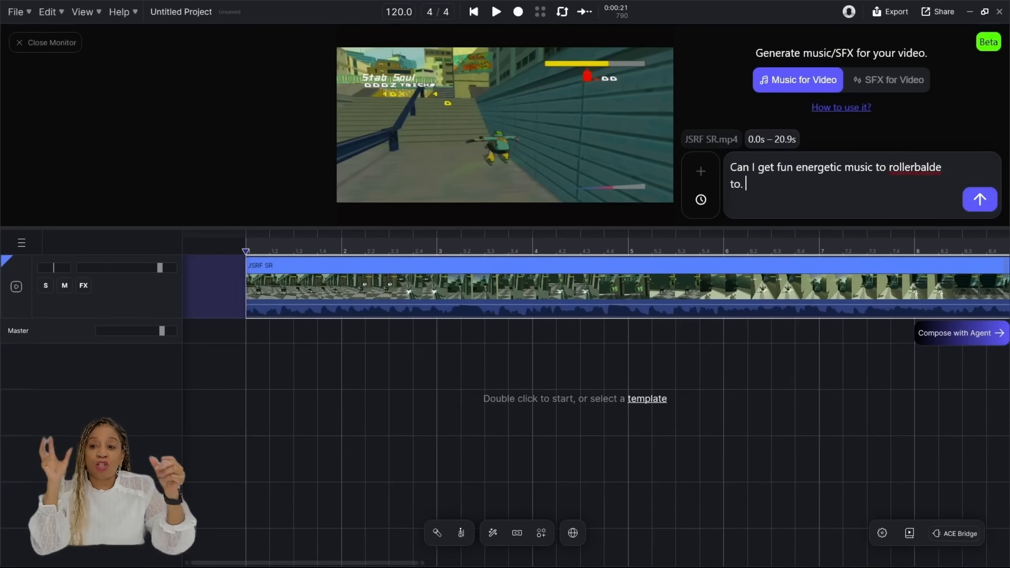
key(BackSpace)
key(Right)
text(a)
key(Down)
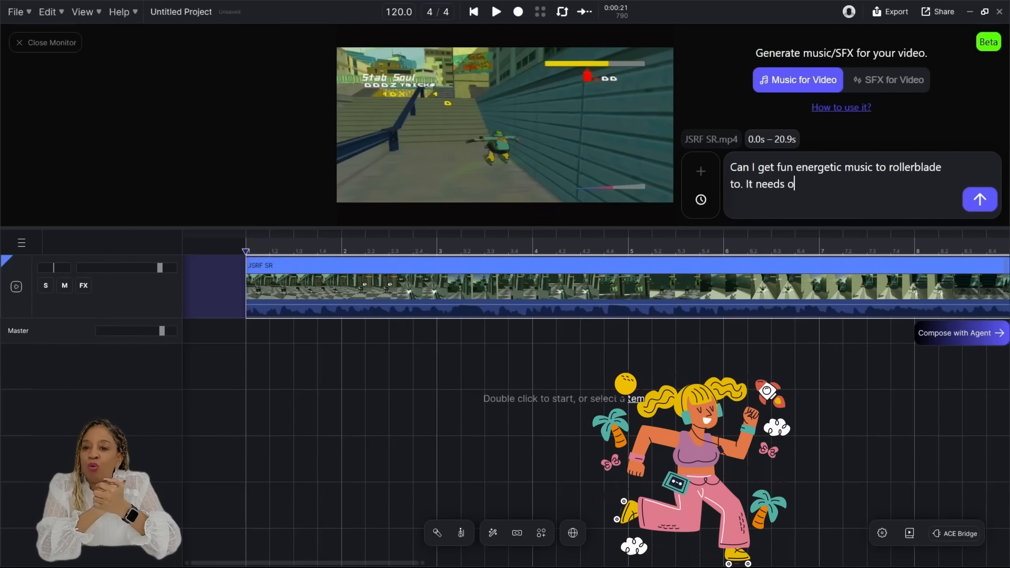
text(viewer want to jump)
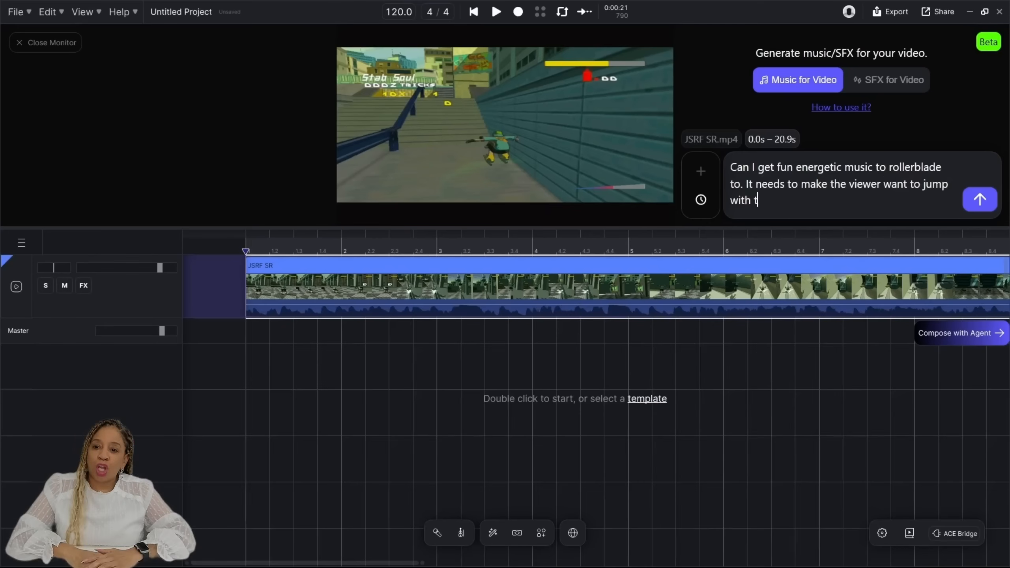
text(acter.)
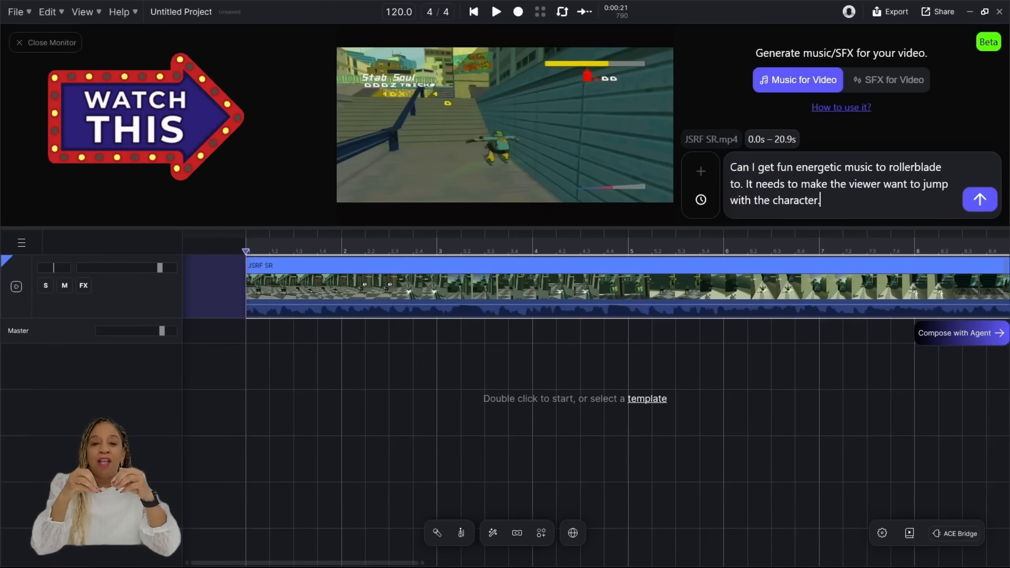
Submit the background music prompt and extract the JSRF SR video clip's audio onto its own track.
key(Return)
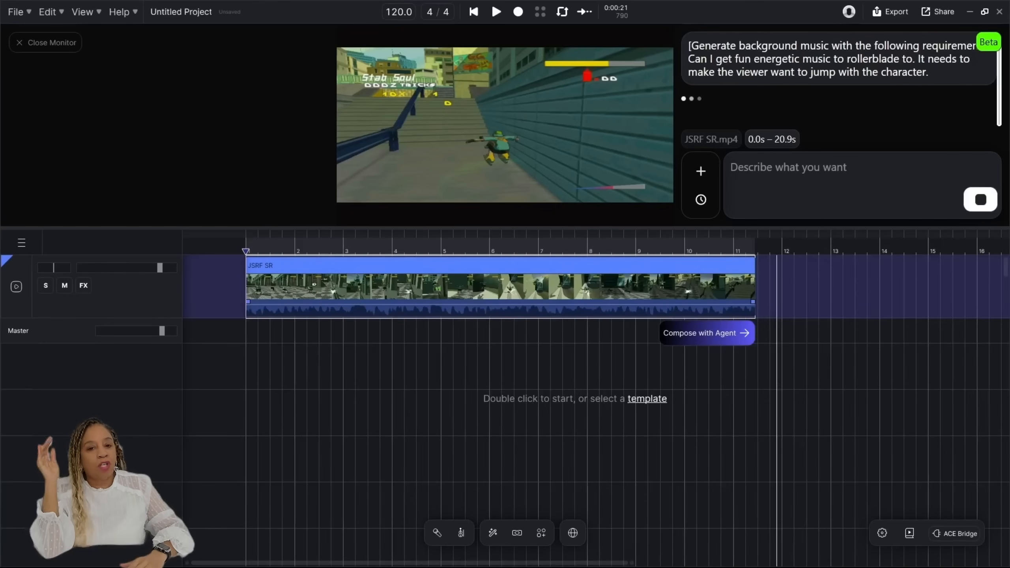
right_click(420, 297)
click(447, 310)
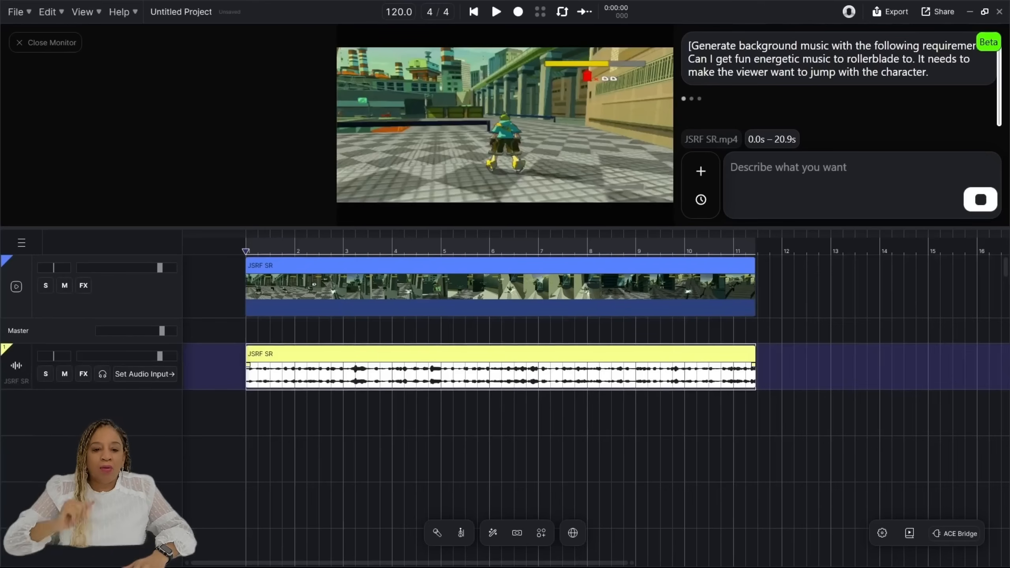
Split the extracted JSRF SR audio clip with Stem Splitter using the Professional: 6 stems option.
right_click(384, 370)
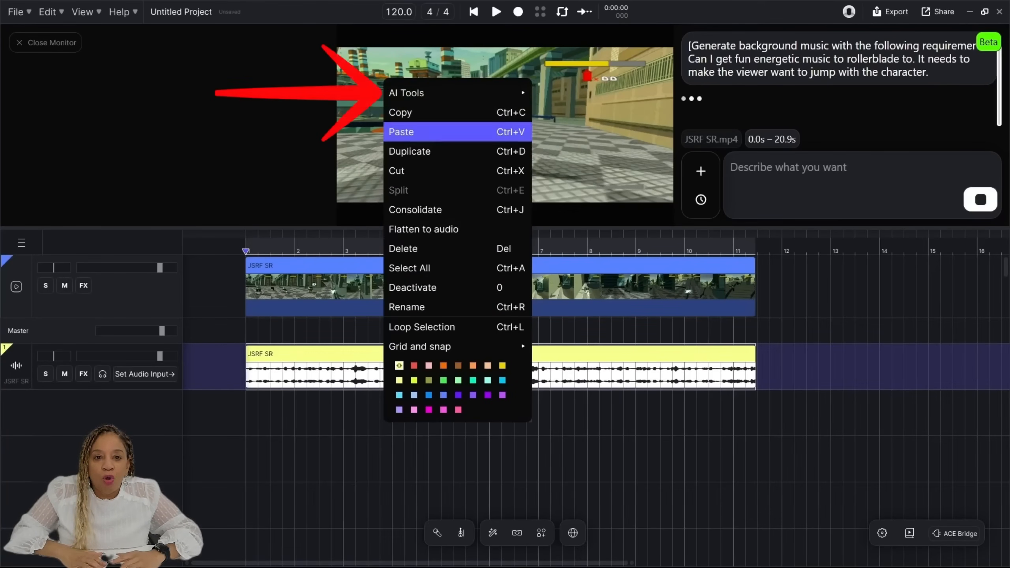
mouse_move(437, 93)
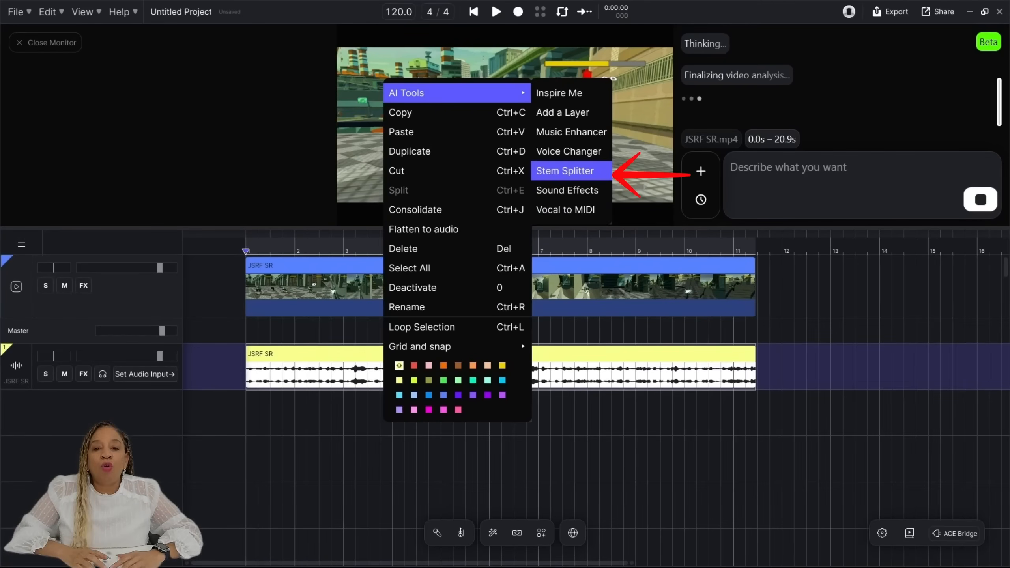
click(564, 170)
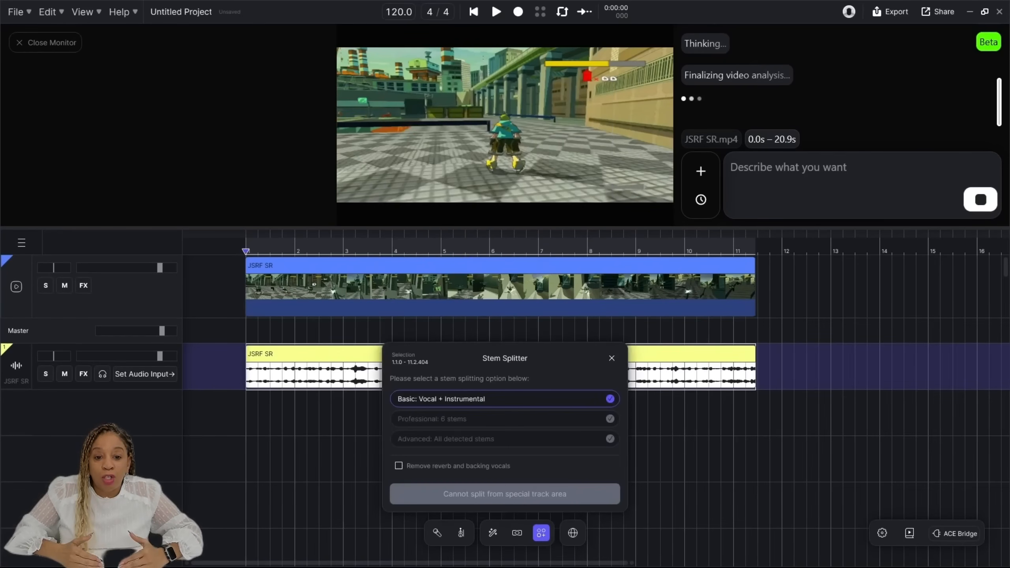
click(504, 419)
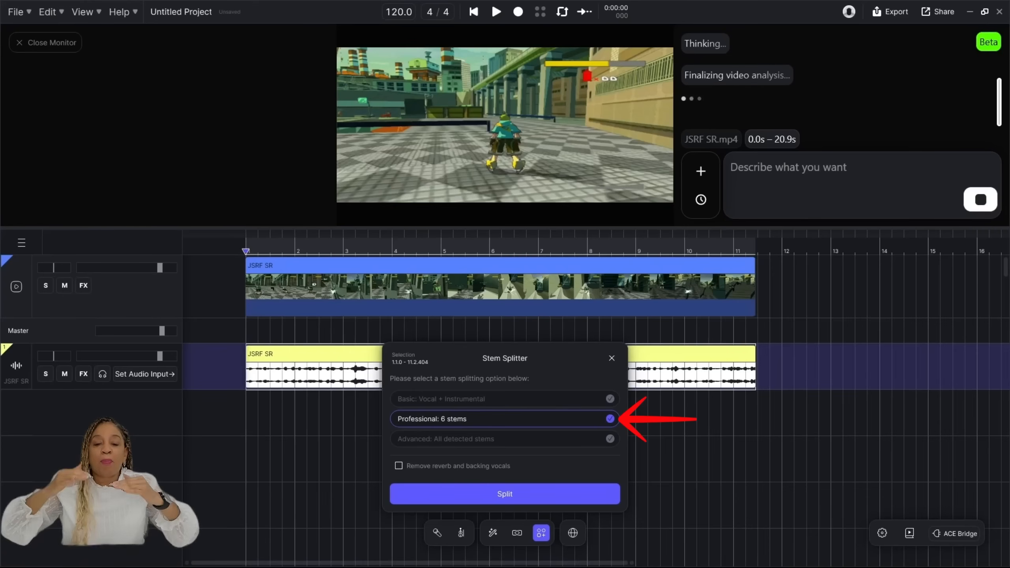
click(504, 439)
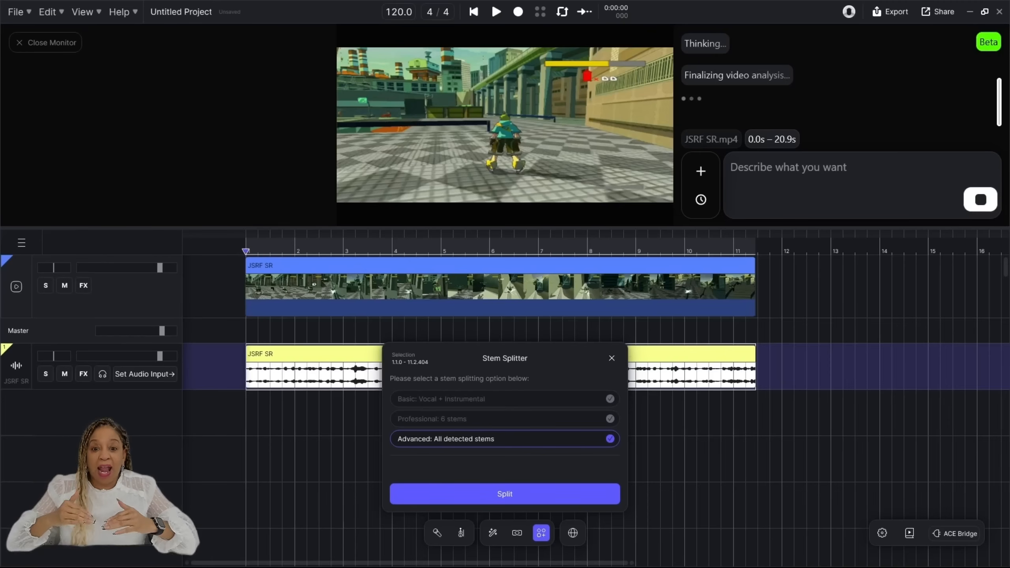
click(504, 419)
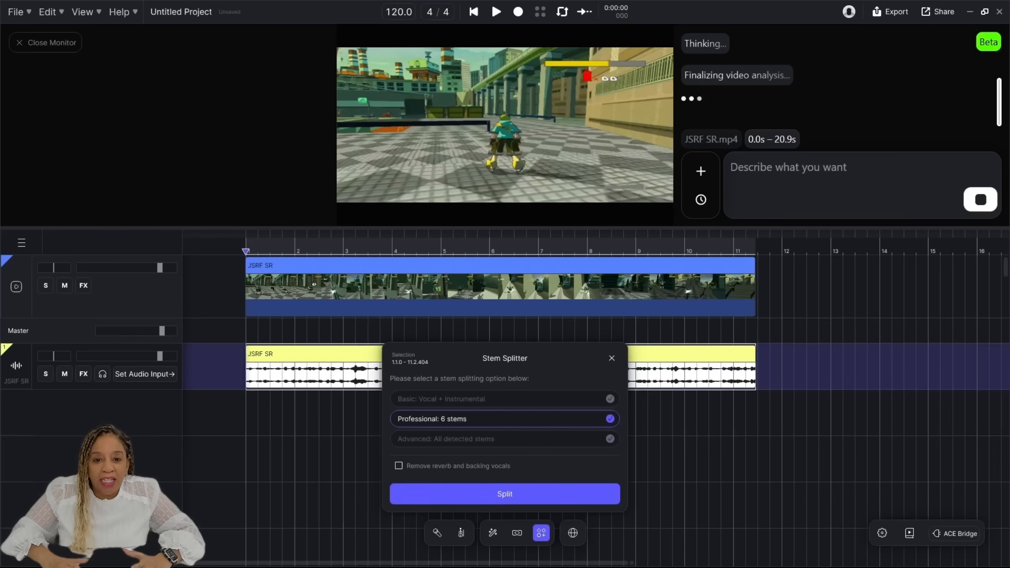
click(505, 493)
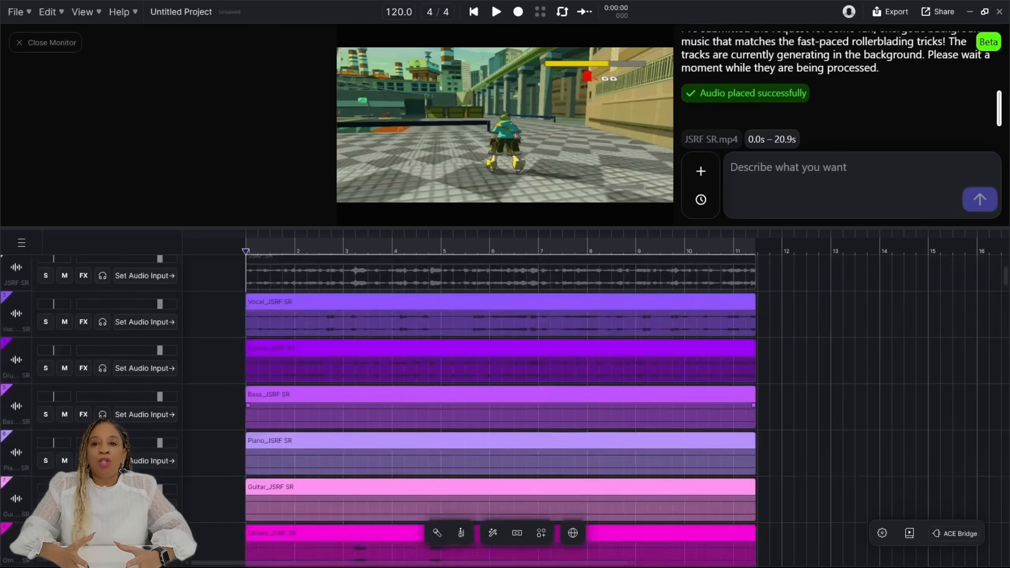
Delete the vocal, drums, bass, piano and guitar stems, keeping only the Others_JSRF SR stem.
key(Delete)
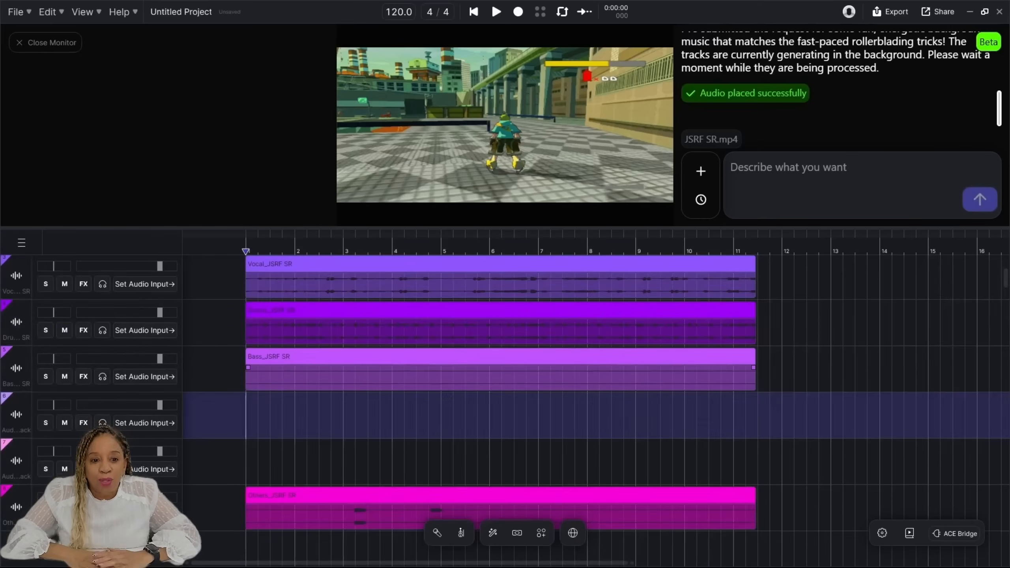
click(500, 357)
key(Delete)
click(500, 311)
key(Delete)
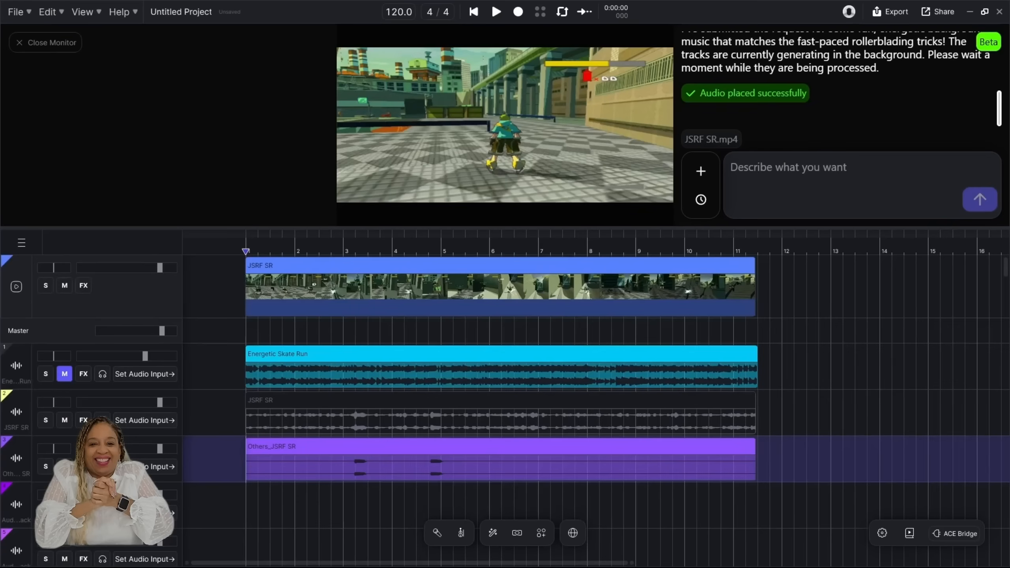
Unmute the Energetic Skate Run music track and play the scene with it.
click(64, 374)
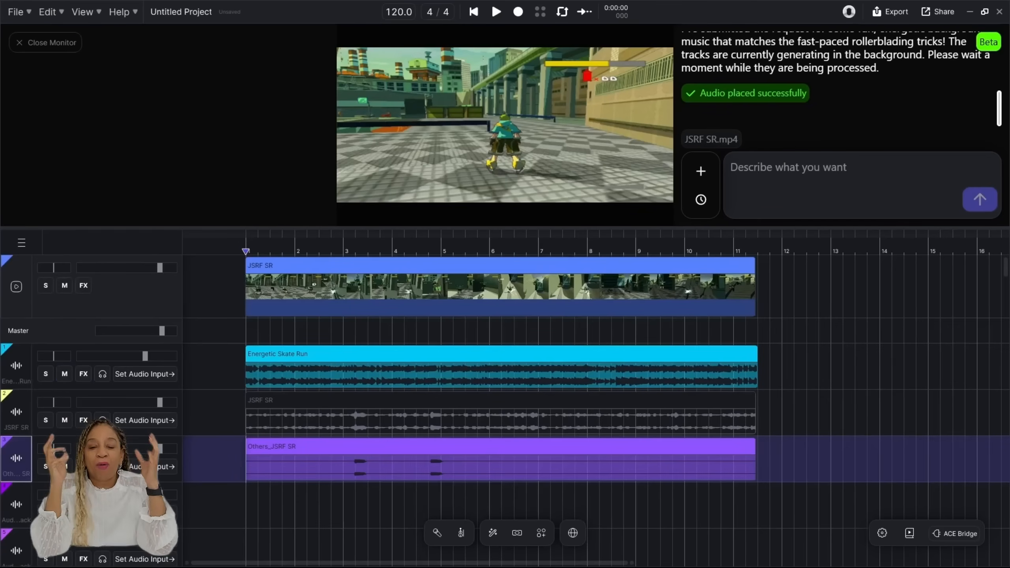
key(space)
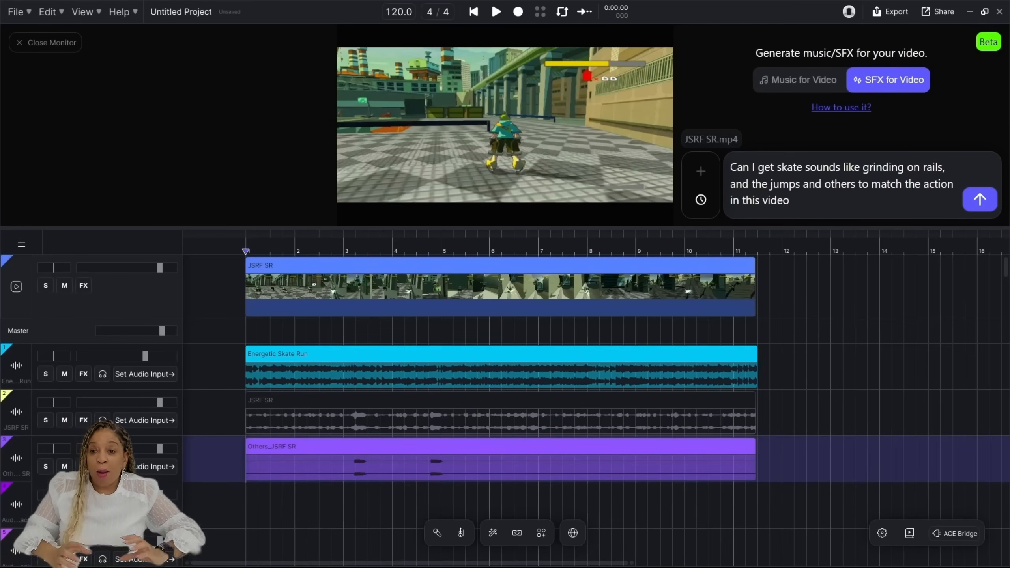
Generate sound effects with the prompt "Can I get skate sounds like grinding on rails, and the jumps and others to match the action in this video".
key(Return)
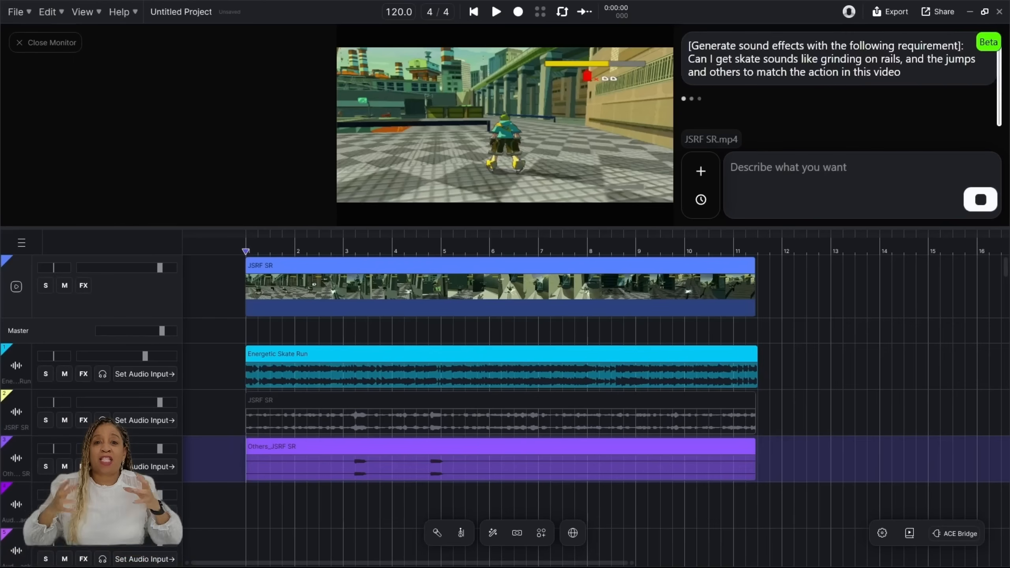